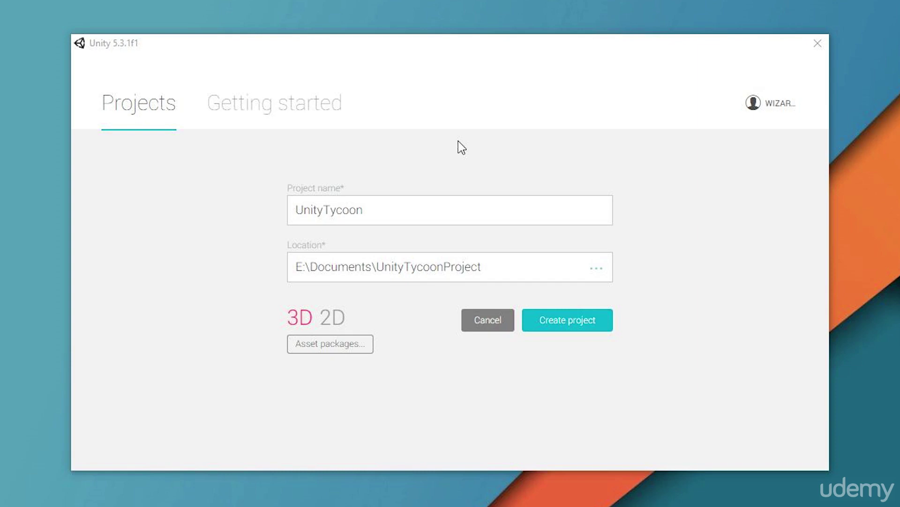
- Keep the project name UnityTycoon, choose the 2D template, and create the project
drag(398, 217, 276, 211)
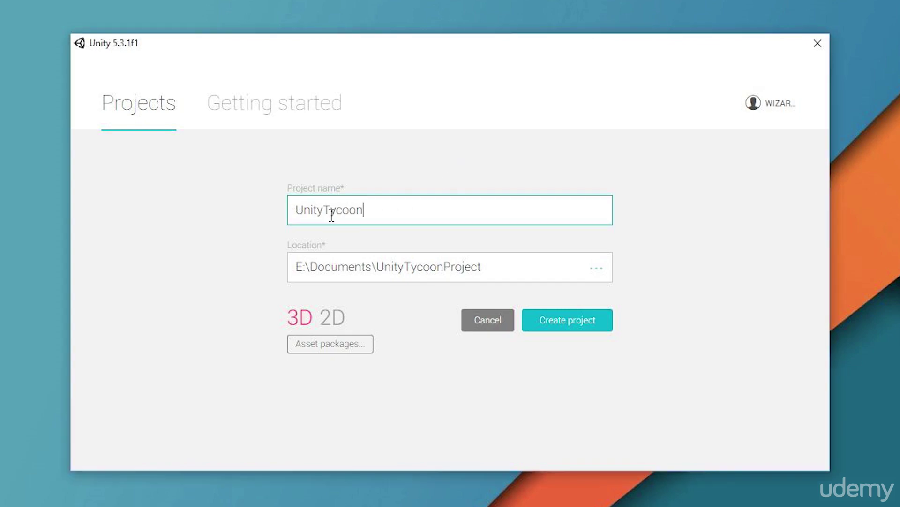
click(379, 209)
click(334, 318)
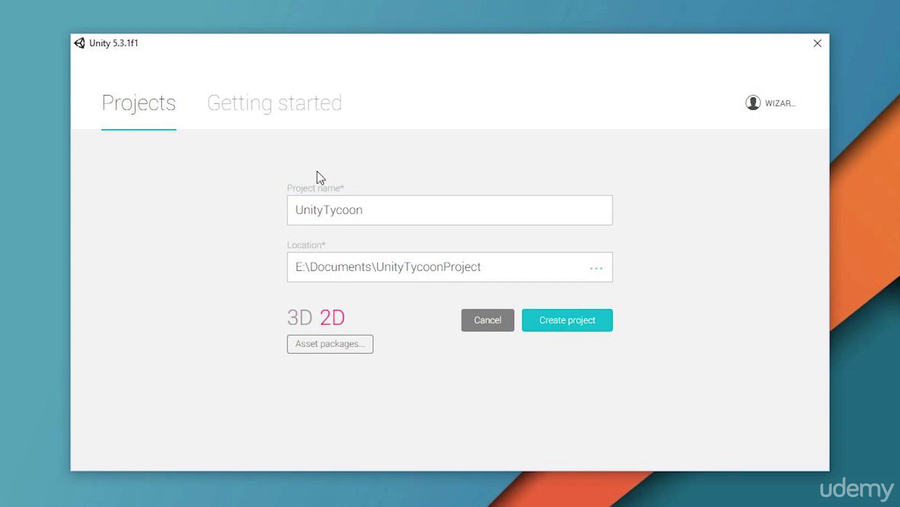
click(588, 325)
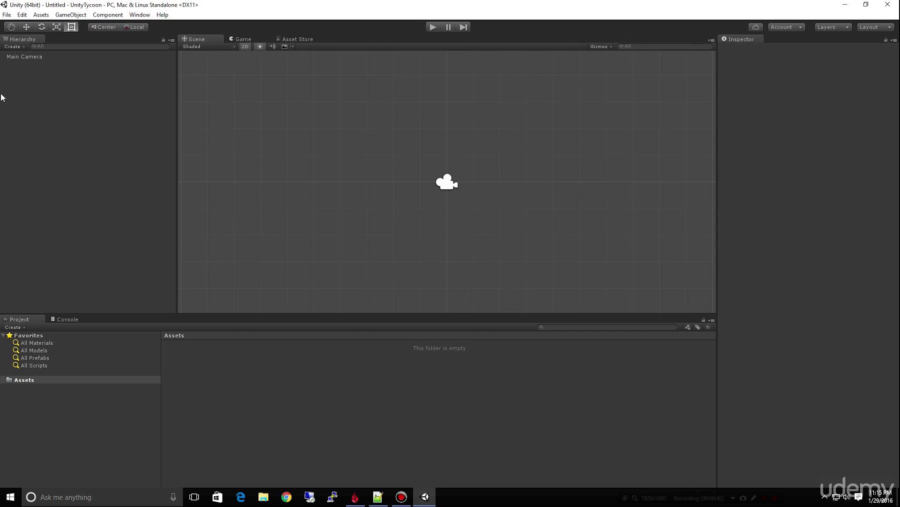
- Add a UI Text object from the Hierarchy context menu, creating a Canvas and EventSystem
click(6, 15)
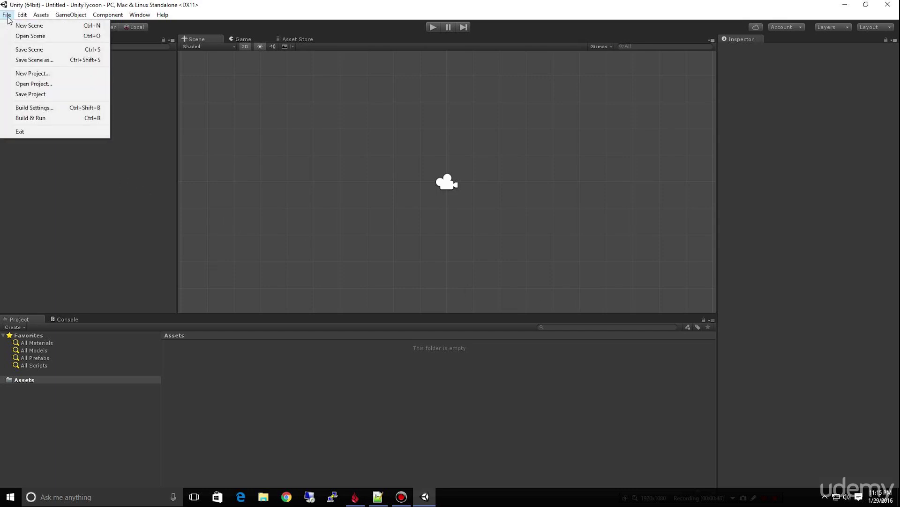
click(38, 211)
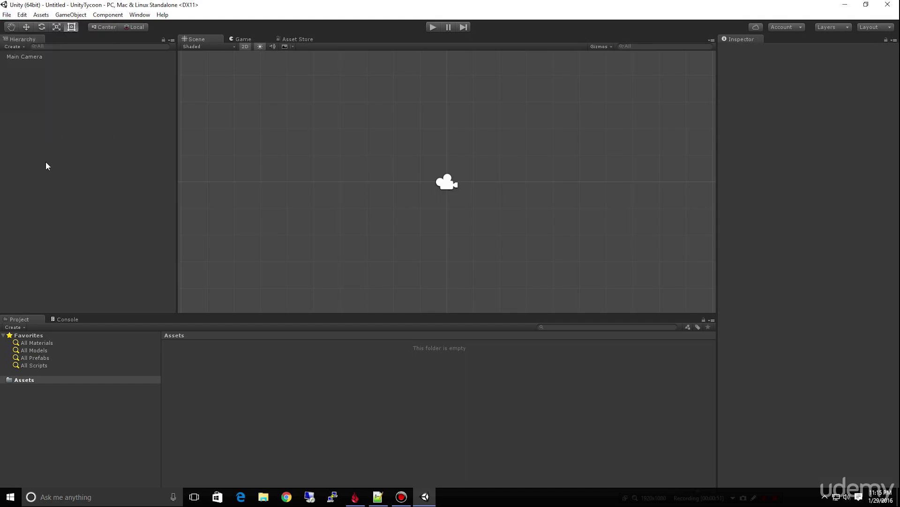
right_click(47, 153)
mouse_move(66, 283)
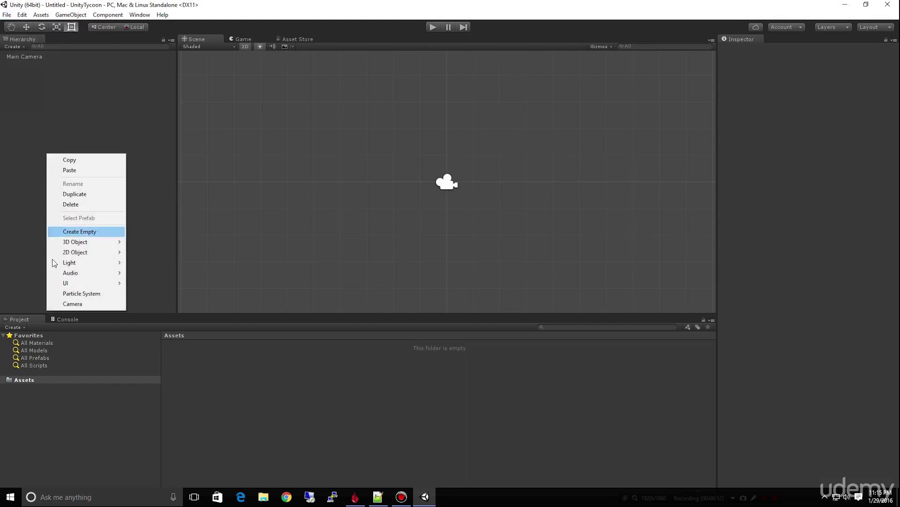
right_click(52, 100)
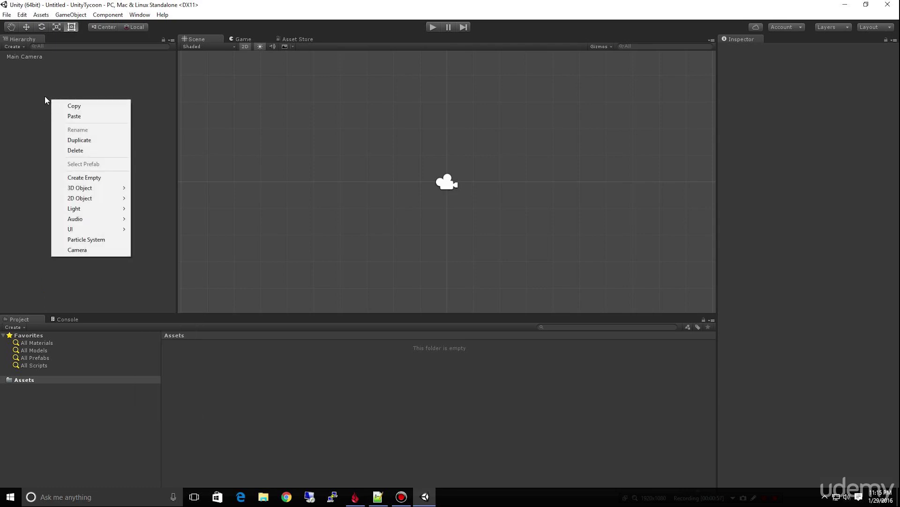
right_click(45, 96)
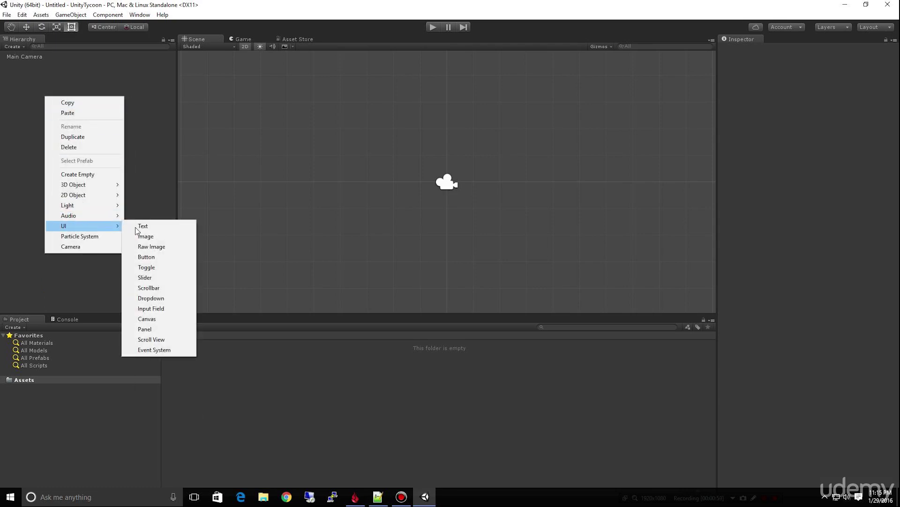
mouse_move(71, 229)
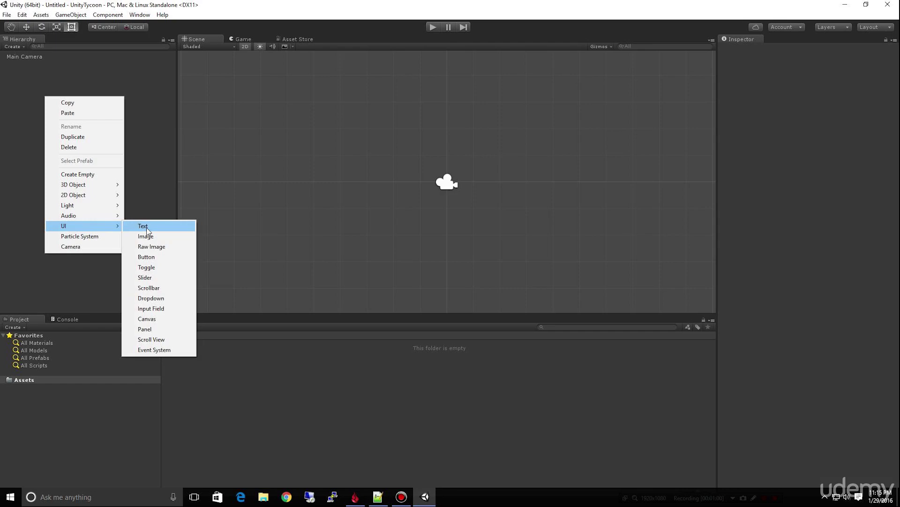
click(147, 228)
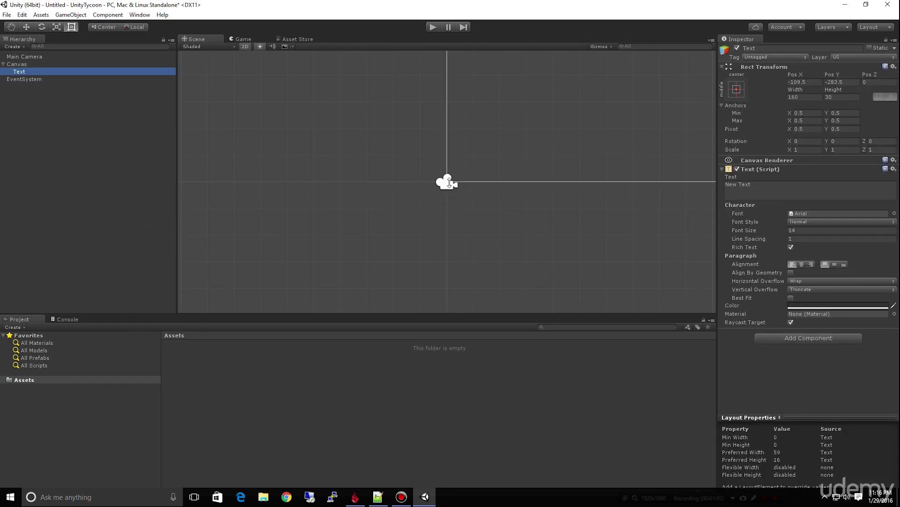
- Frame the Text object in the Scene view and switch to the Default window layout
double_click(20, 73)
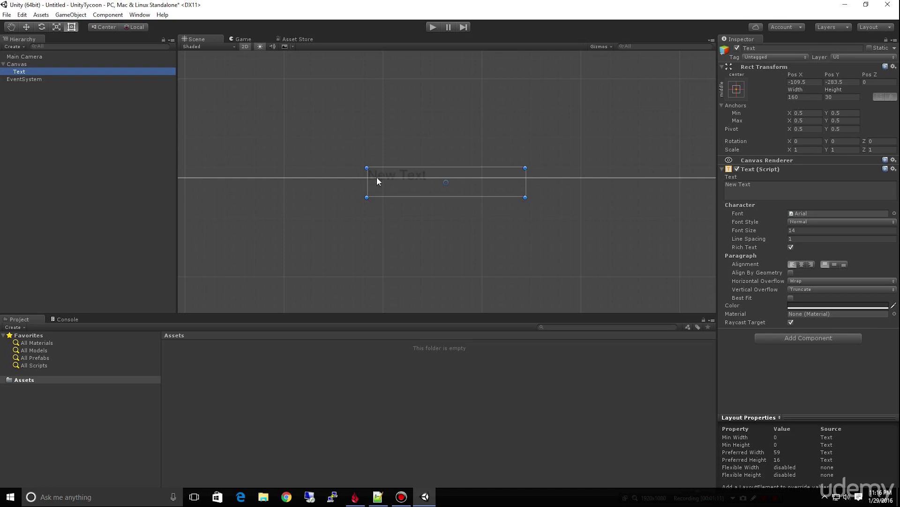
click(16, 64)
double_click(20, 72)
click(140, 14)
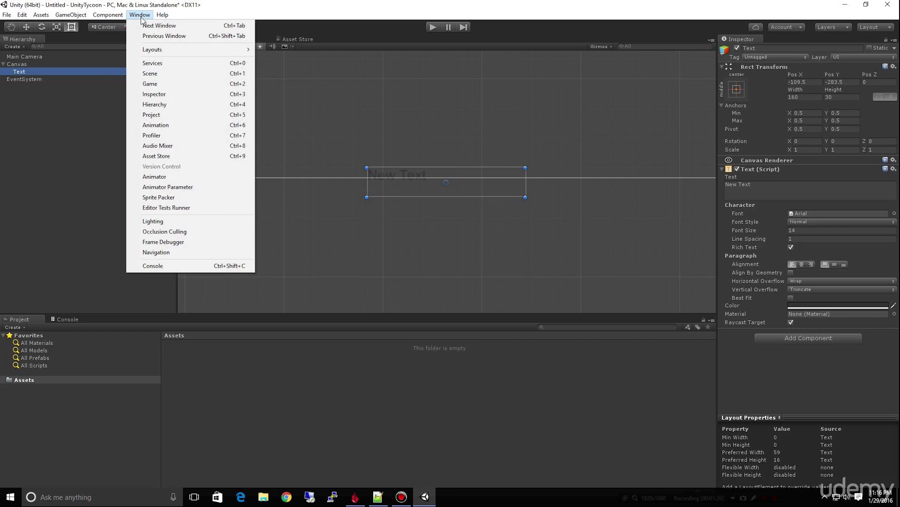
mouse_move(152, 50)
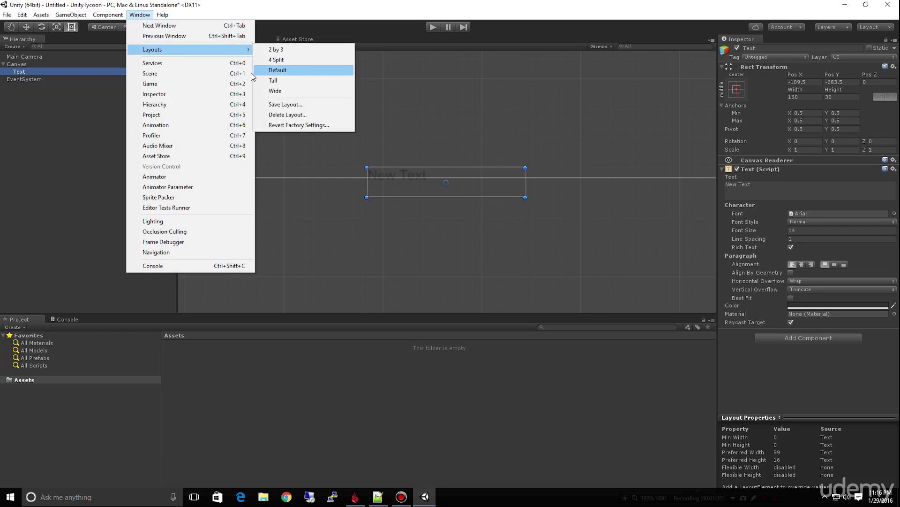
click(278, 70)
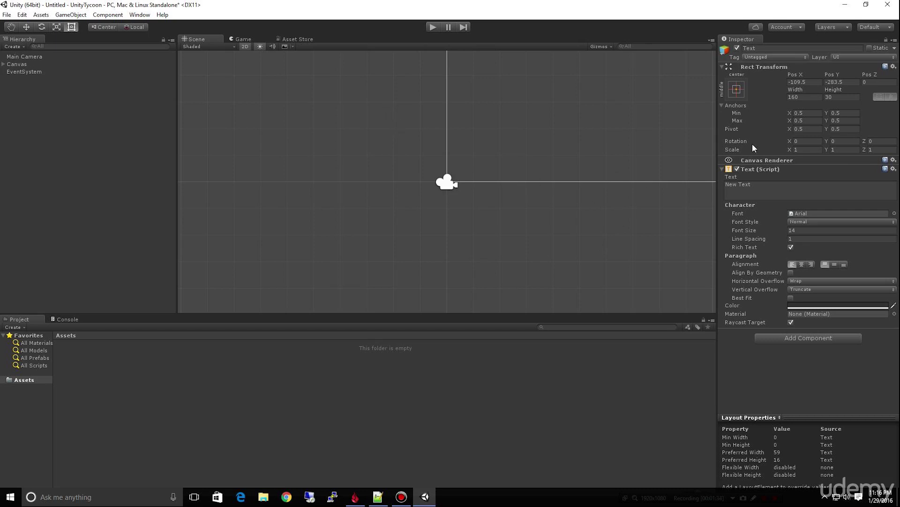
- Select the Text object, preview and stop Play mode, then move the text to the canvas top
drag(723, 257, 732, 257)
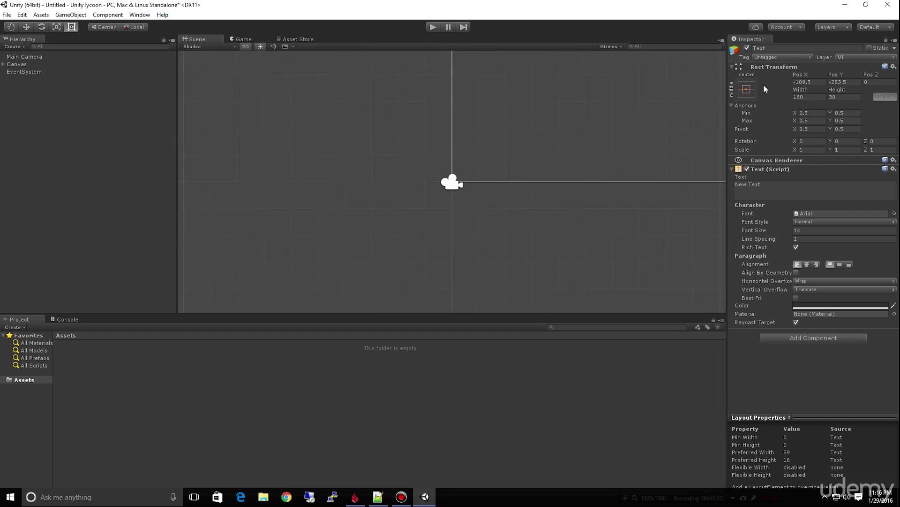
click(15, 65)
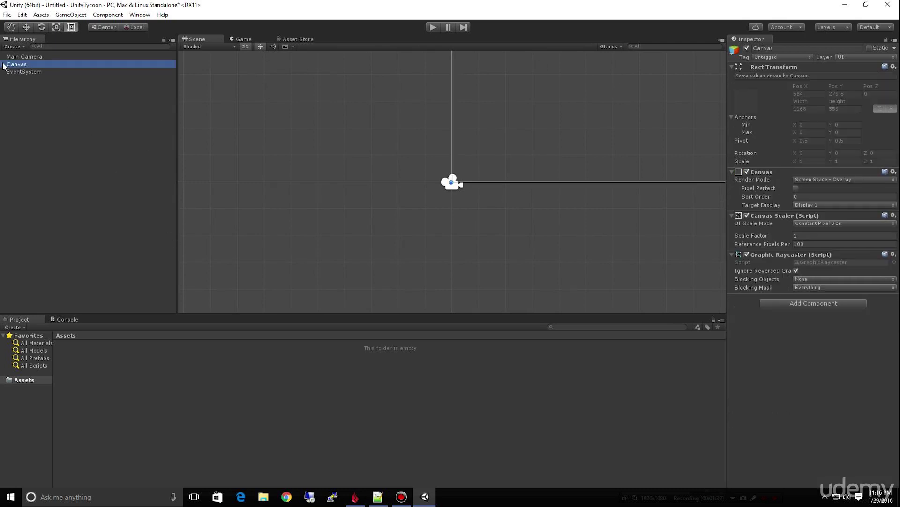
click(18, 72)
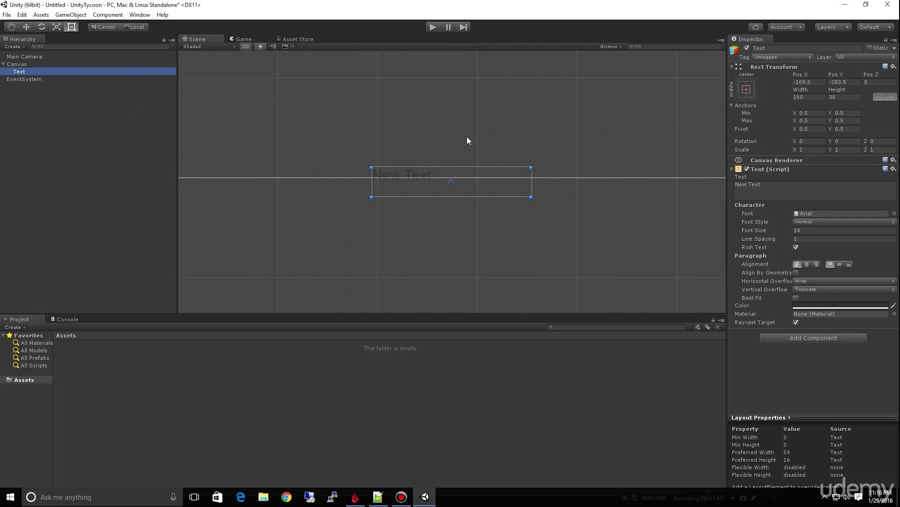
scroll(466, 141, down, 1)
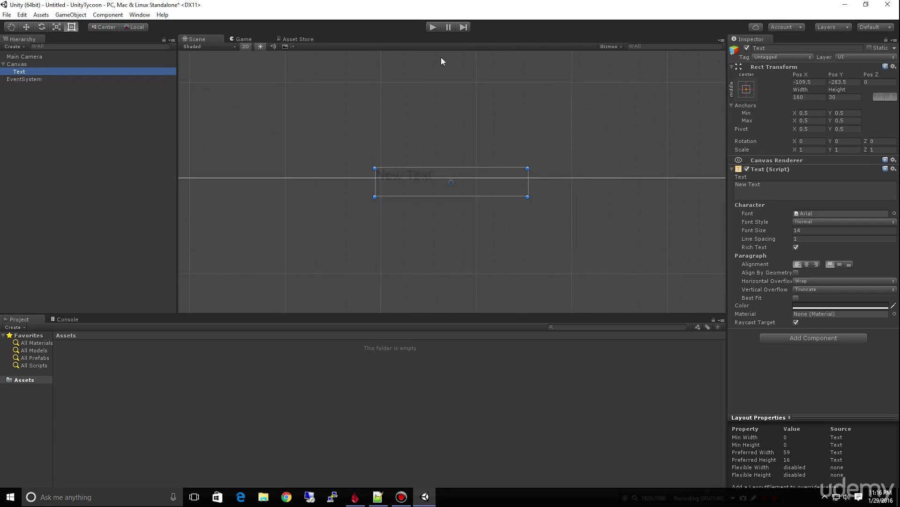
click(432, 28)
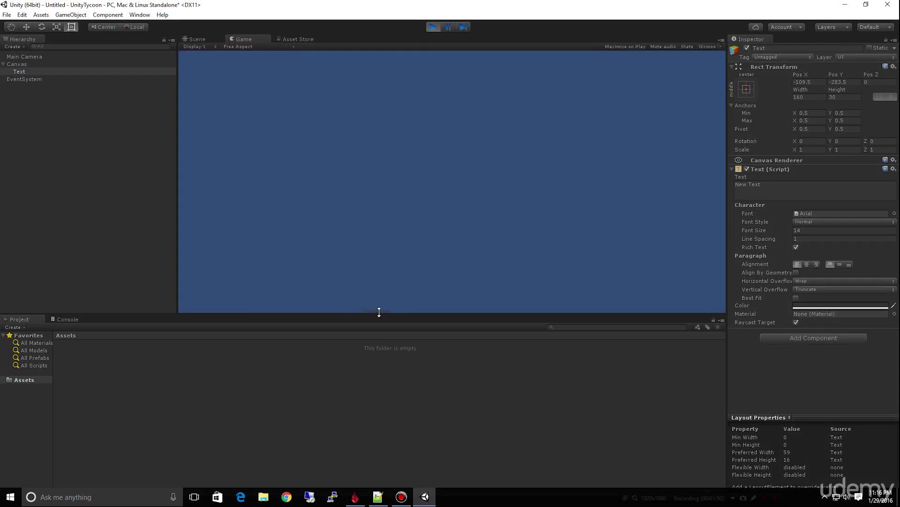
click(435, 27)
scroll(458, 82, down, 3)
scroll(458, 83, down, 3)
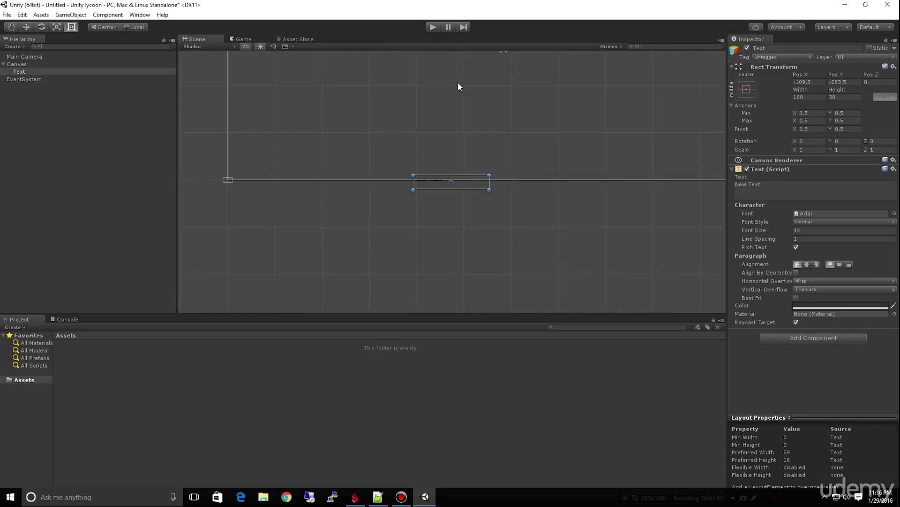
scroll(458, 92, down, 2)
scroll(455, 200, down, 2)
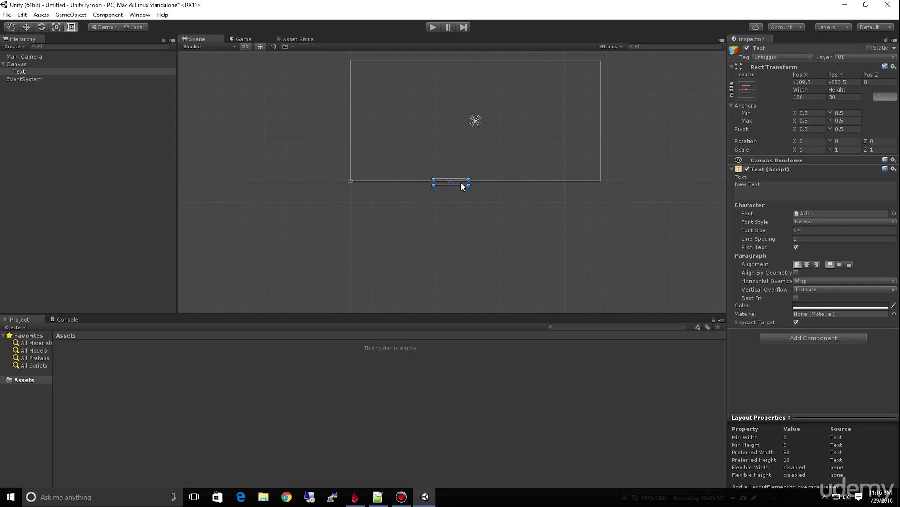
drag(461, 186, 484, 75)
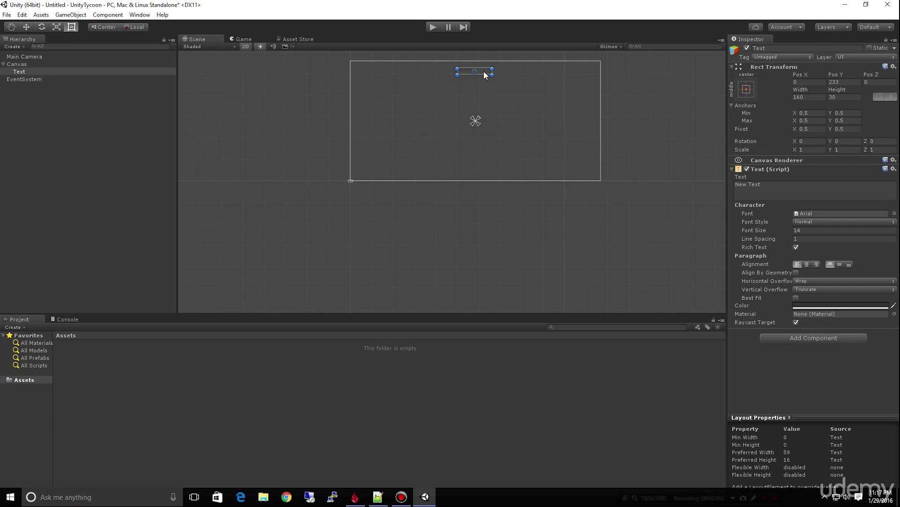
- Replace the placeholder 'New Text' with '$1.00' in the Text field
drag(775, 184, 726, 184)
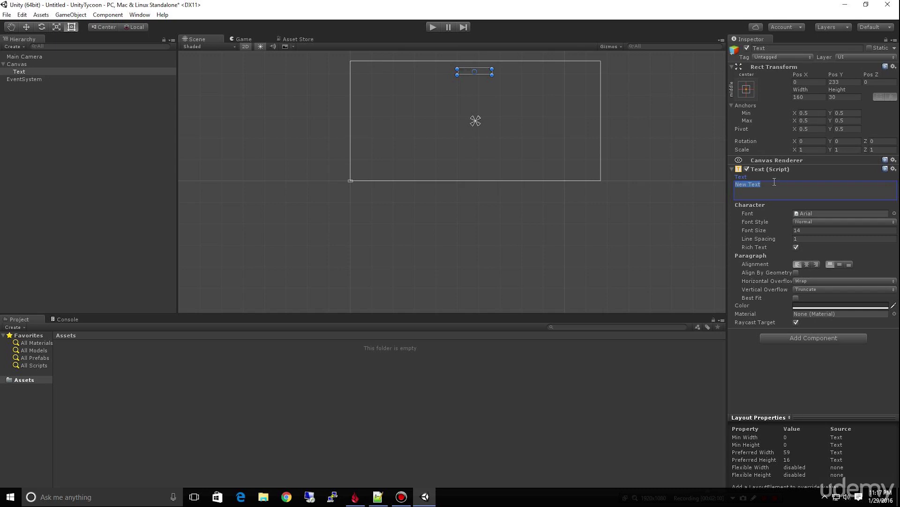
text($1.00)
key(ctrl+a)
- Set the text's font size to 36 and its colour to white
click(809, 231)
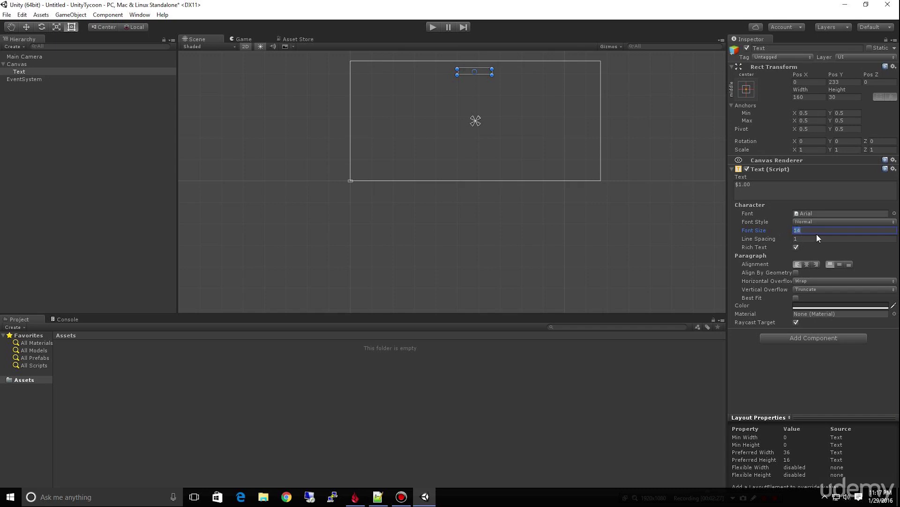
text(36)
click(855, 306)
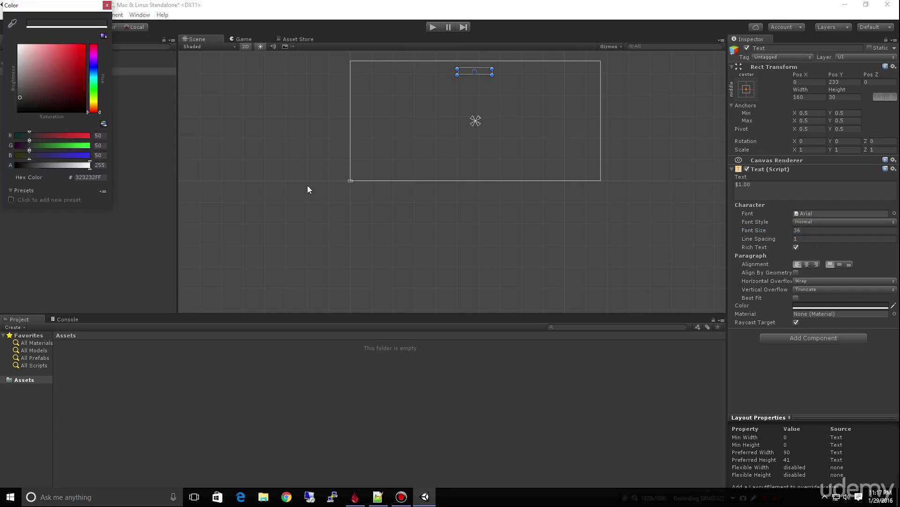
drag(64, 76, 18, 46)
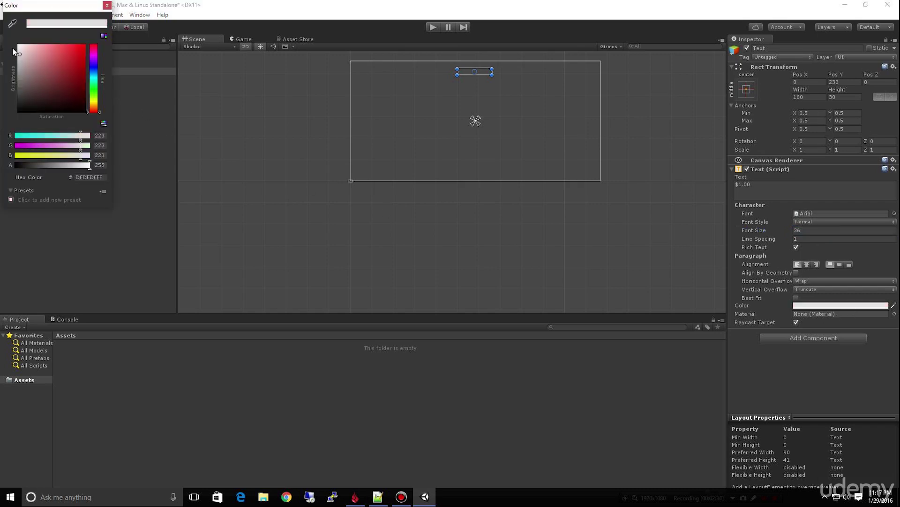
click(107, 5)
- Preview the scene in Play mode, stop it, and frame the Text object
click(432, 27)
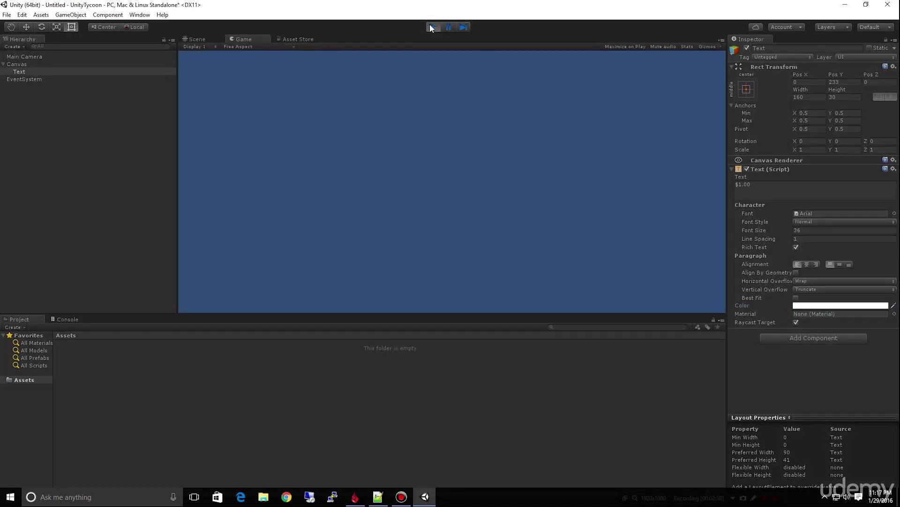
click(433, 26)
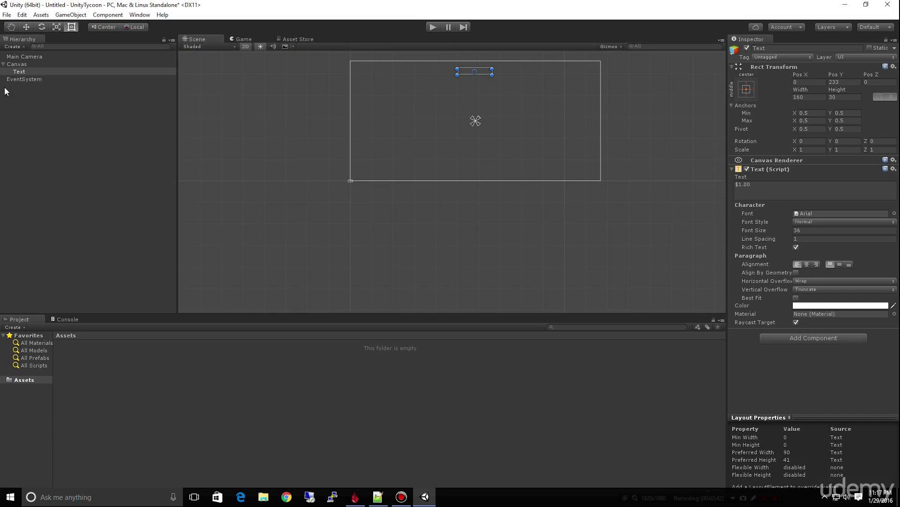
double_click(22, 71)
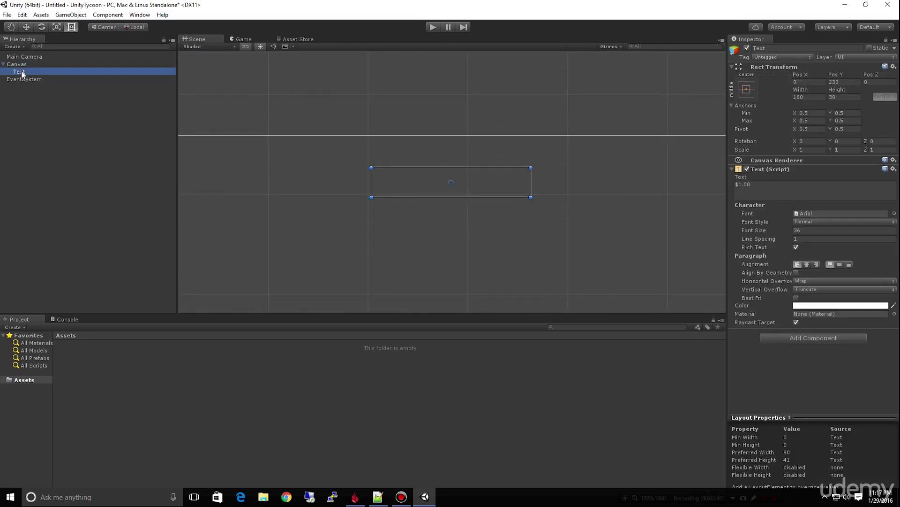
- Enlarge the $1.00 text box, centre-align its text, and place it at the canvas top centre
drag(531, 197, 574, 221)
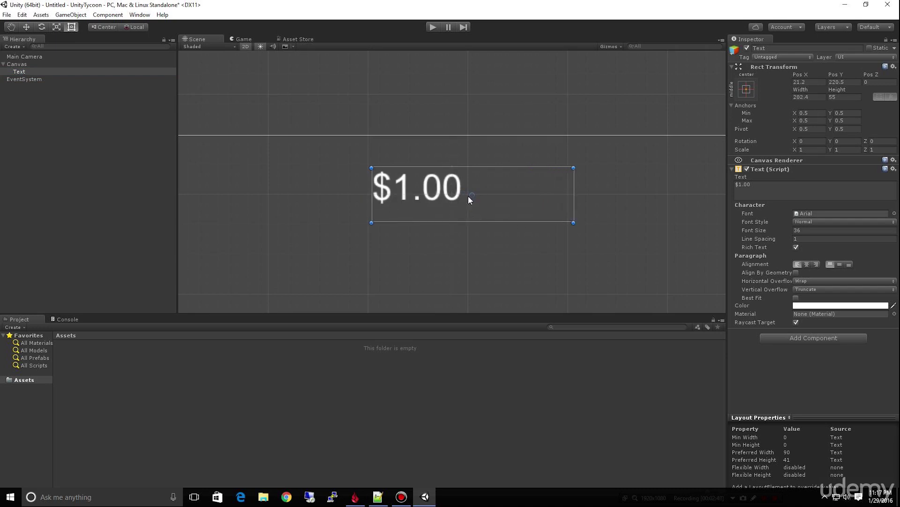
drag(497, 186, 476, 188)
scroll(476, 187, down, 2)
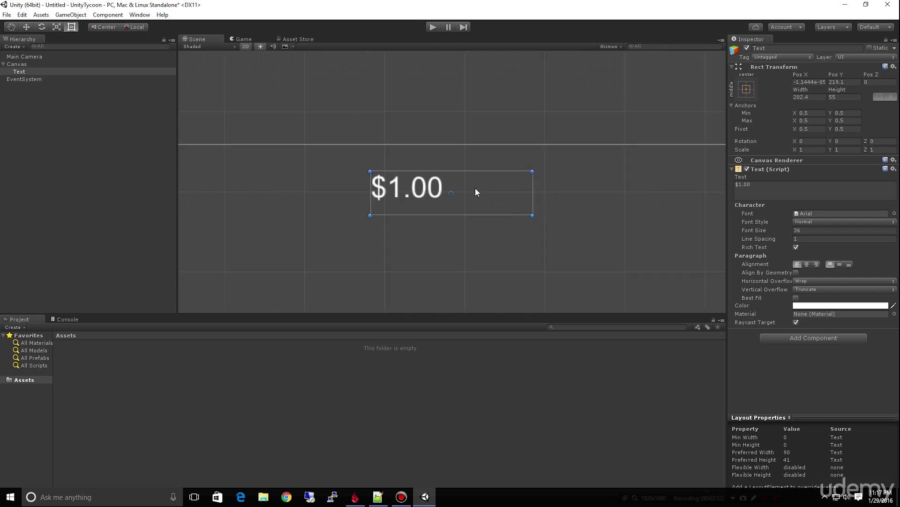
scroll(476, 188, down, 2)
scroll(475, 188, down, 2)
drag(467, 190, 470, 199)
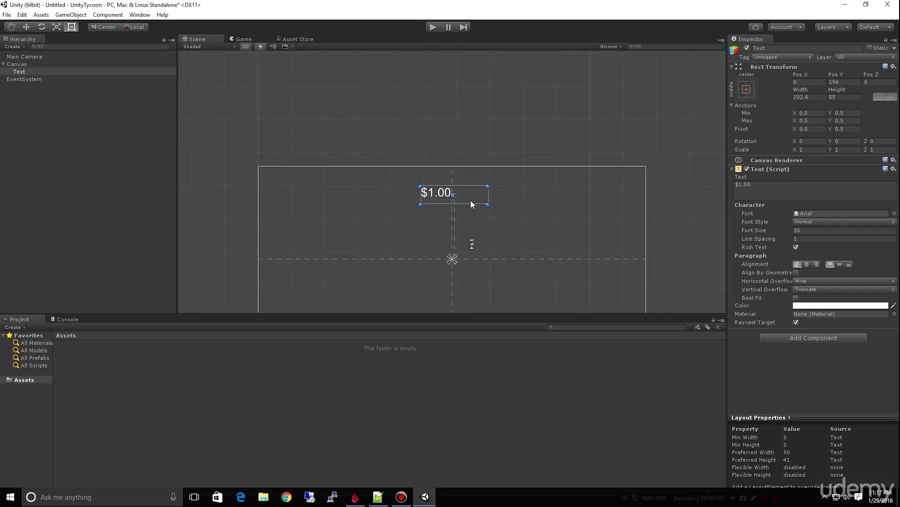
drag(471, 200, 466, 192)
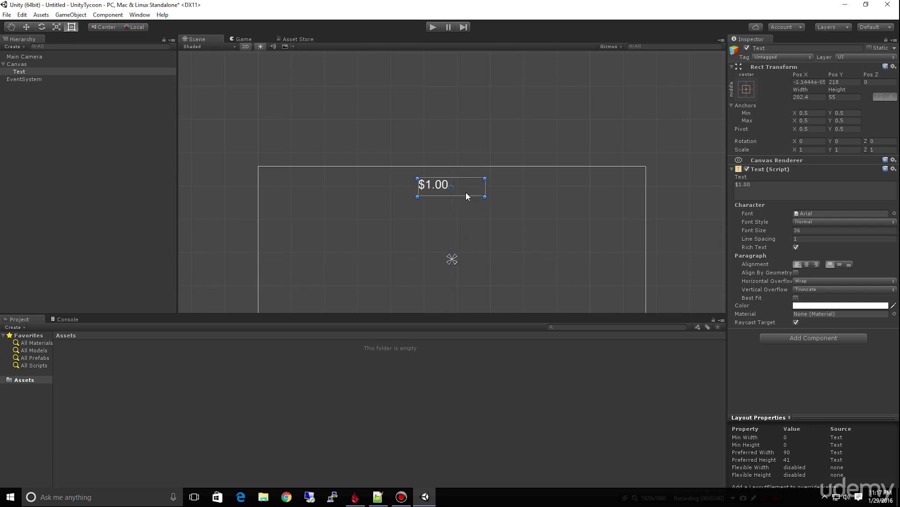
click(807, 266)
mouse_move(477, 193)
mouse_down()
mouse_move(525, 188)
mouse_move(478, 187)
mouse_up()
- Rename the Text object to CurrentBalanceText and run the scene to check it
click(763, 50)
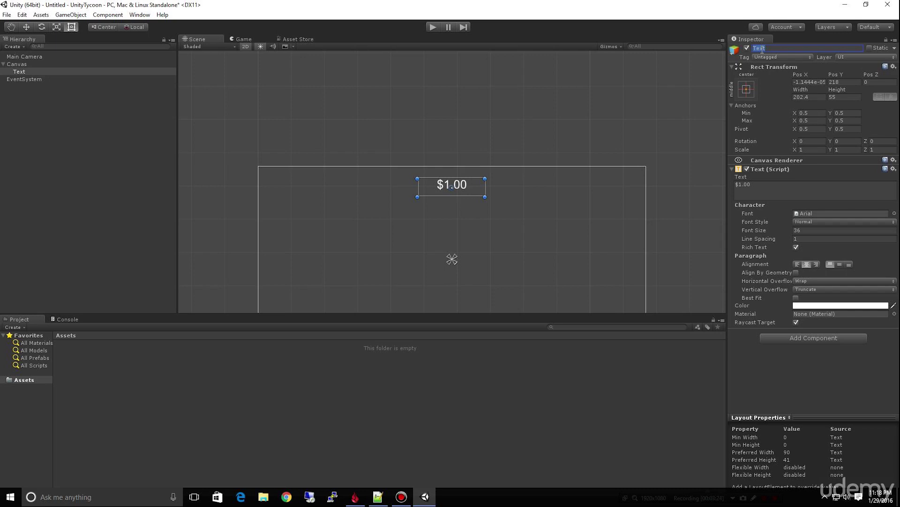
text(Current)
text(Ba)
text(lanceText)
key(Return)
click(433, 26)
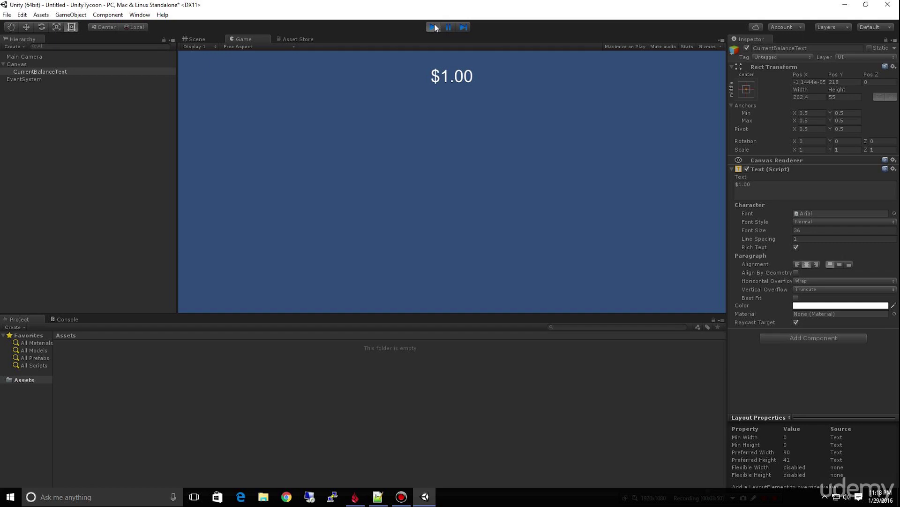
click(436, 27)
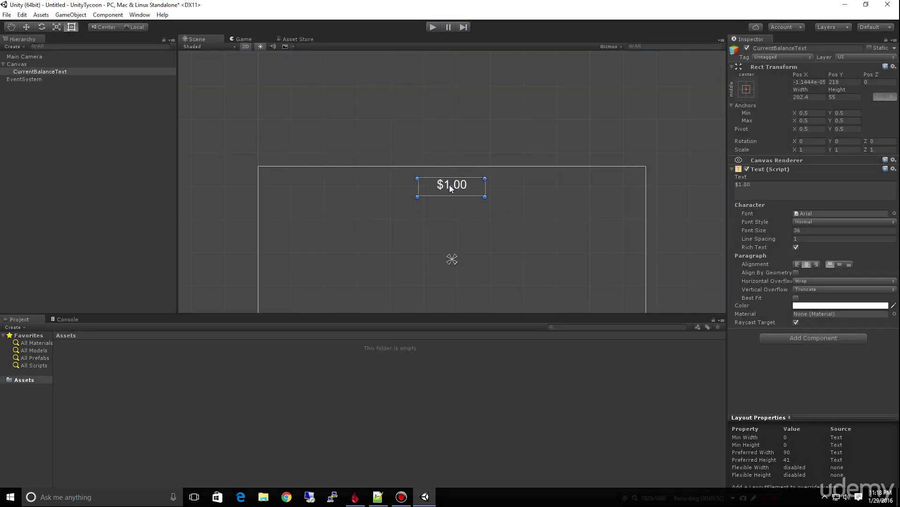